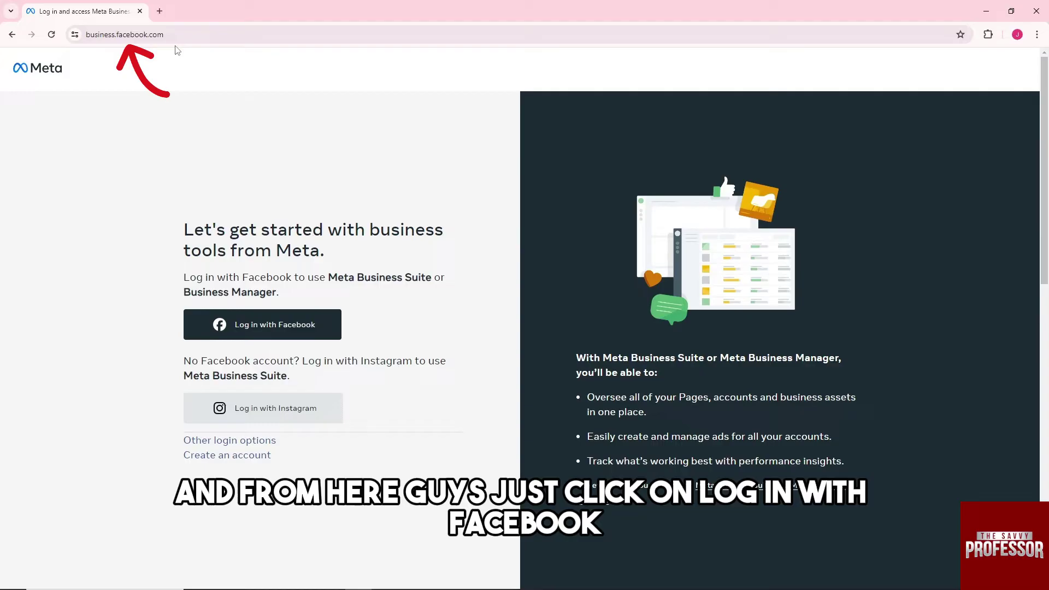
# Step: Log in to Meta Business Suite through Facebook with the account email and password
pyautogui.click(255, 325)
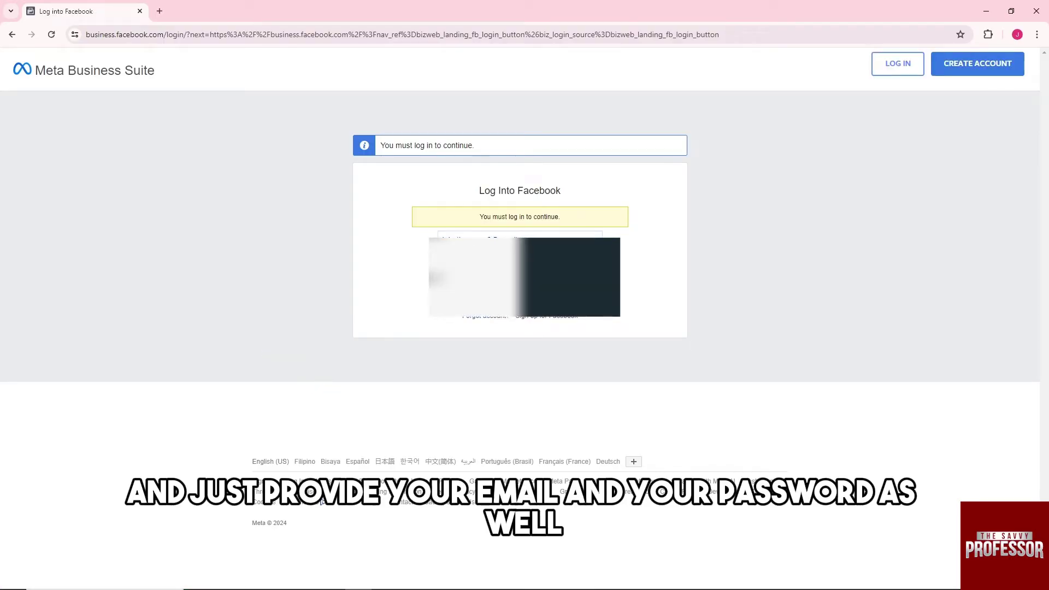
pyautogui.click(484, 264)
pyautogui.write('••••••')
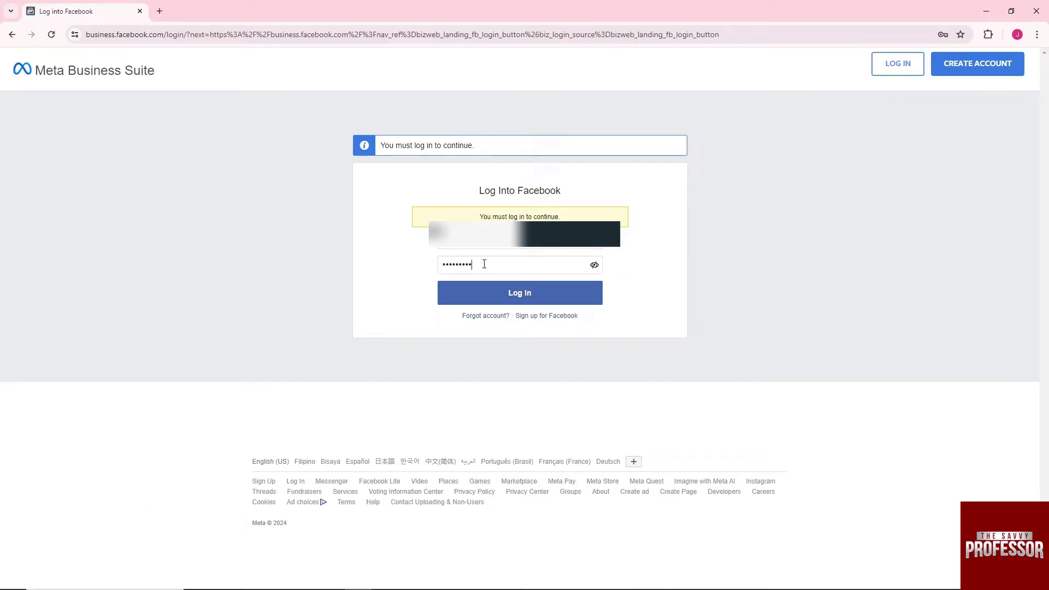
pyautogui.click(527, 306)
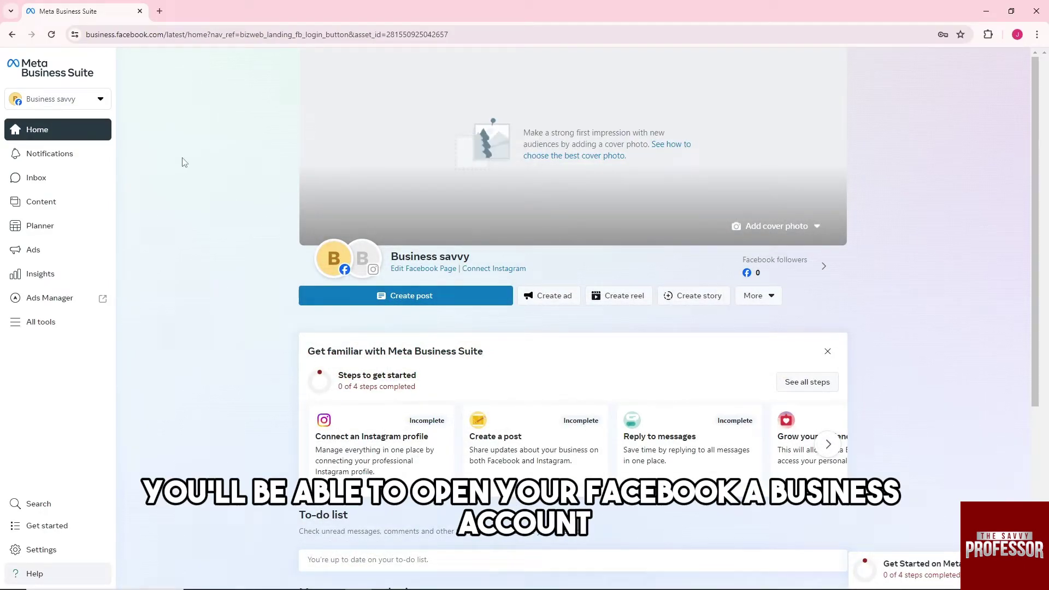
# Step: Open the Business savvy account selector to list portfolios and Pages
pyautogui.click(89, 102)
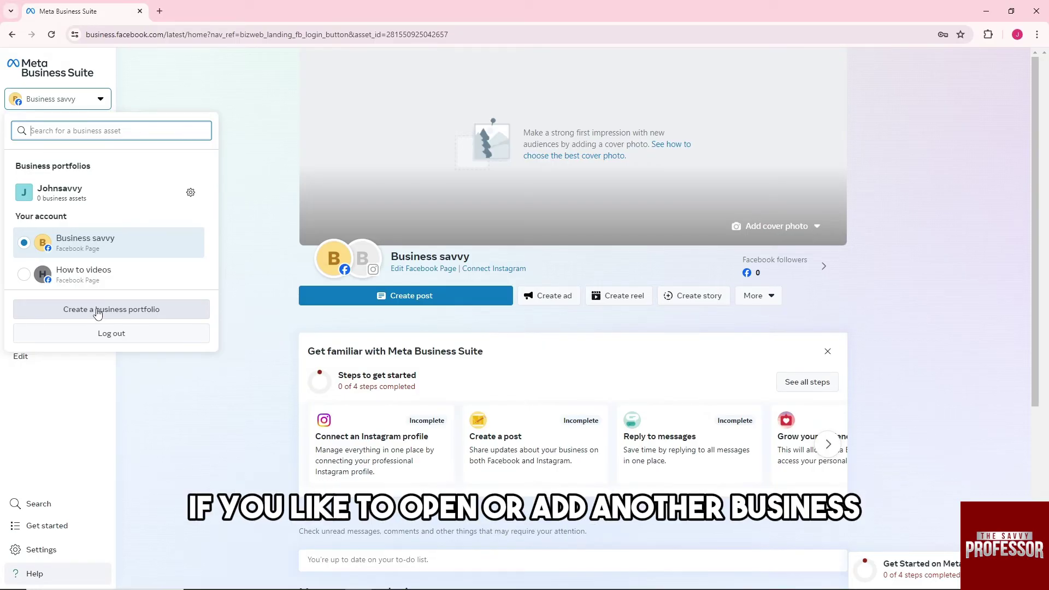
# Step: Open the Create a business portfolio form and place the cursor in Business email
pyautogui.click(98, 313)
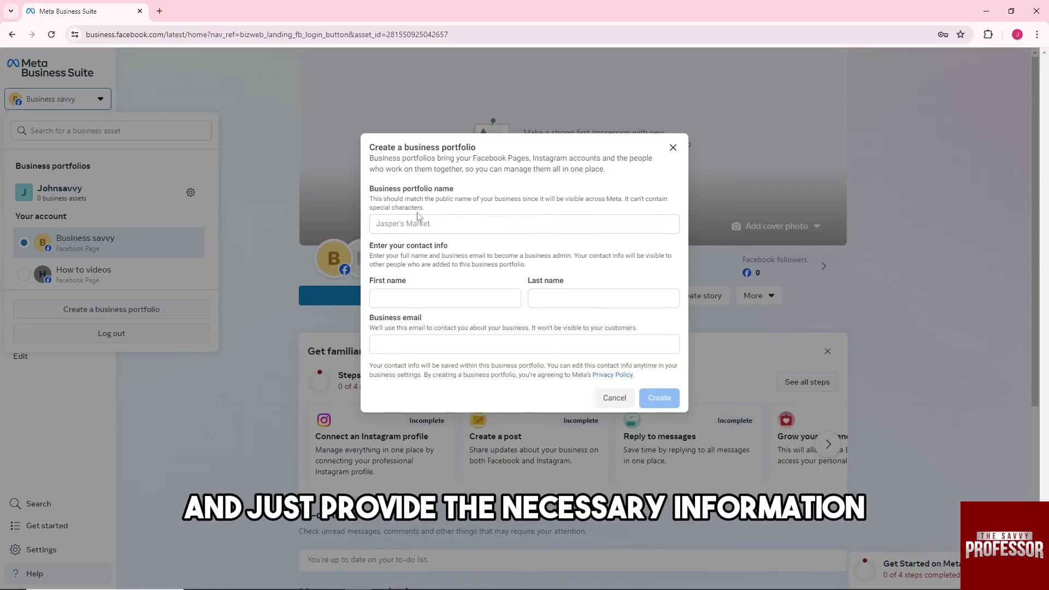
pyautogui.moveTo(394, 190); pyautogui.dragTo(426, 316)
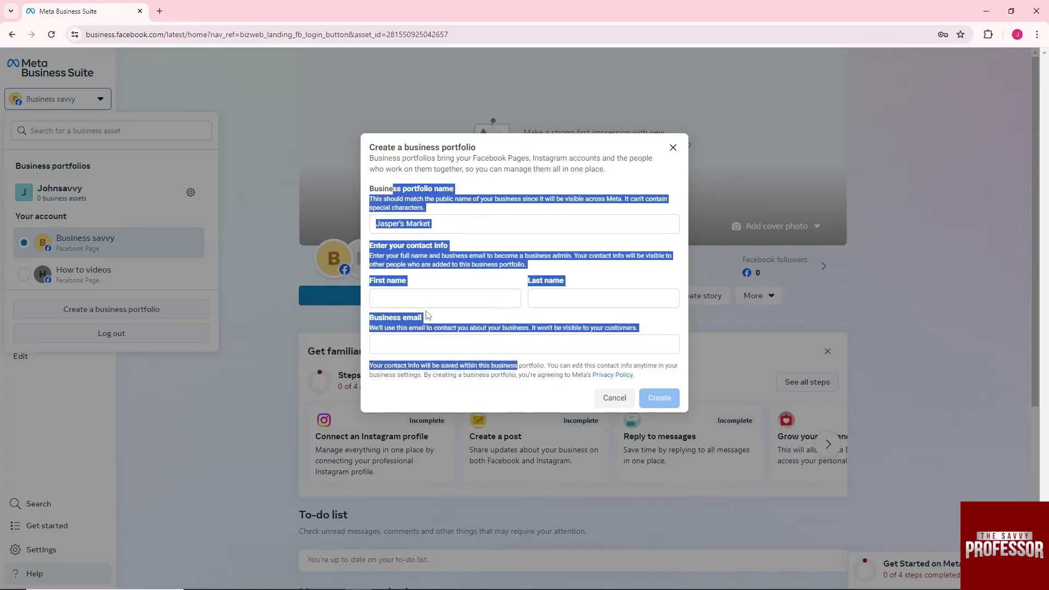
pyautogui.click(408, 328)
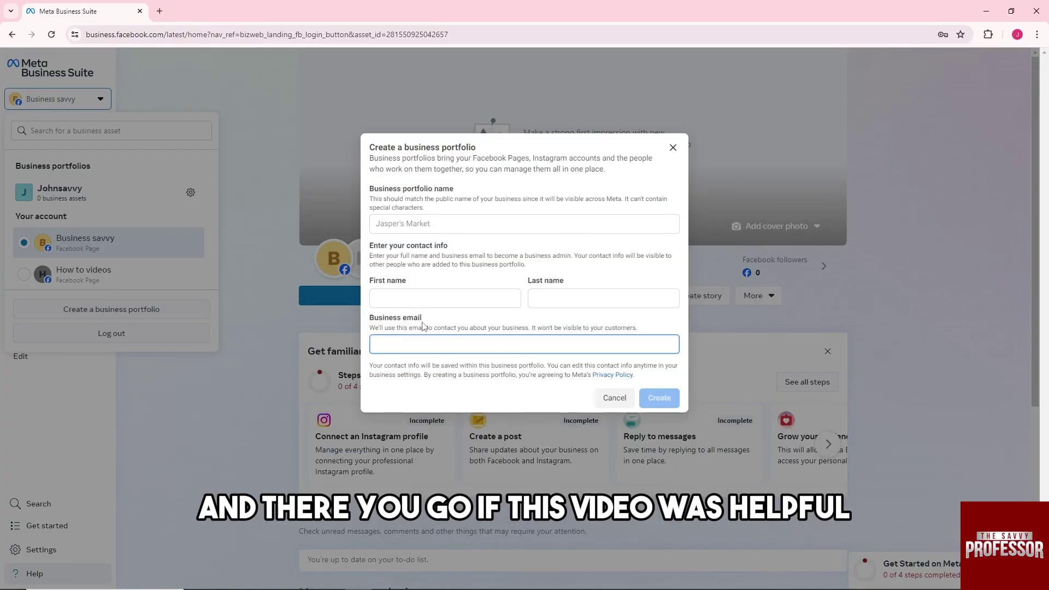